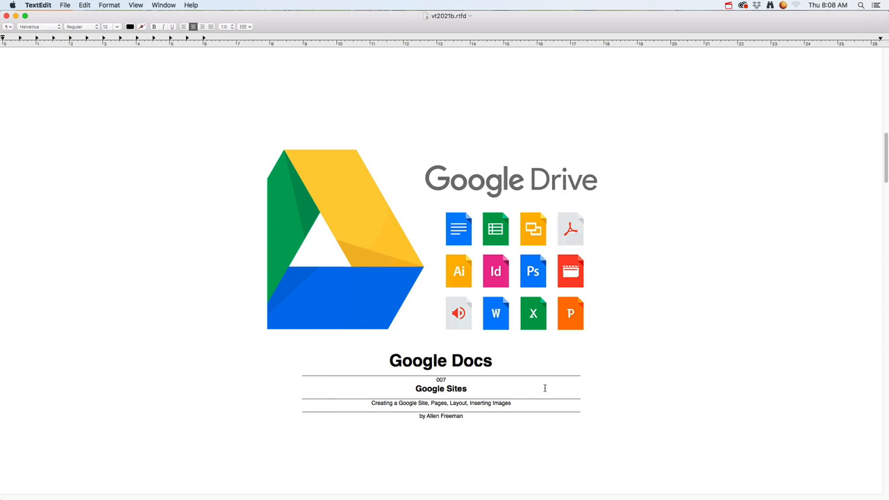
Switch to Chrome, look through the Google apps available from Gmail, and open Google Drive
key(super+Tab)
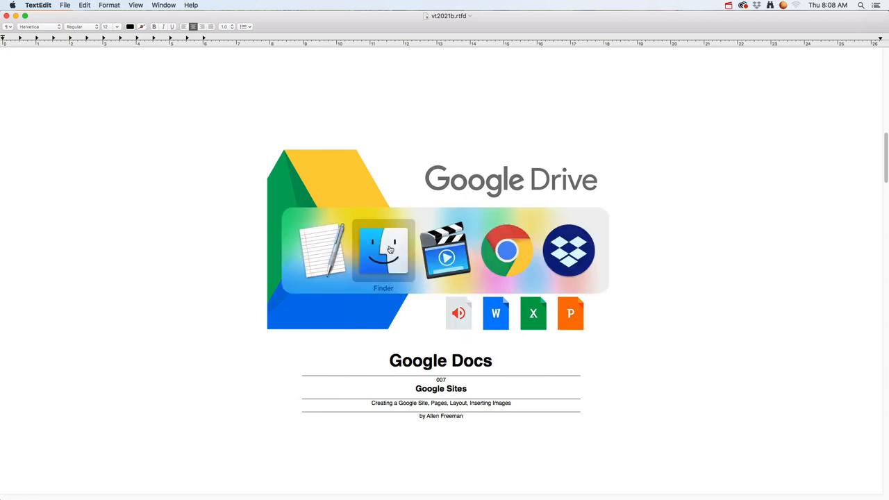
click(494, 251)
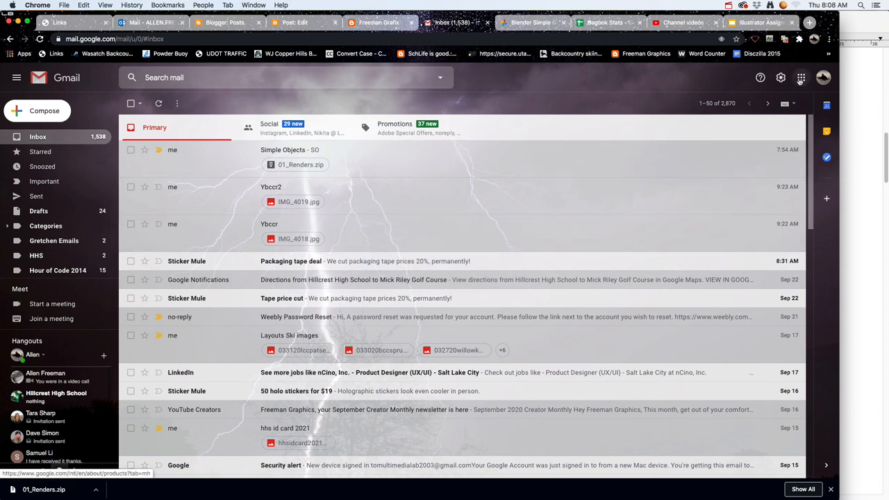
click(800, 80)
scroll(752, 258, down, 5)
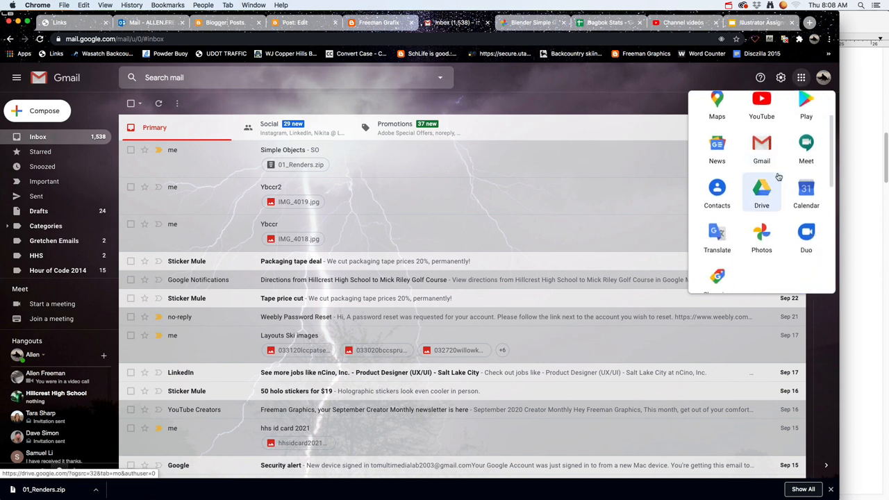
scroll(756, 236, down, 4)
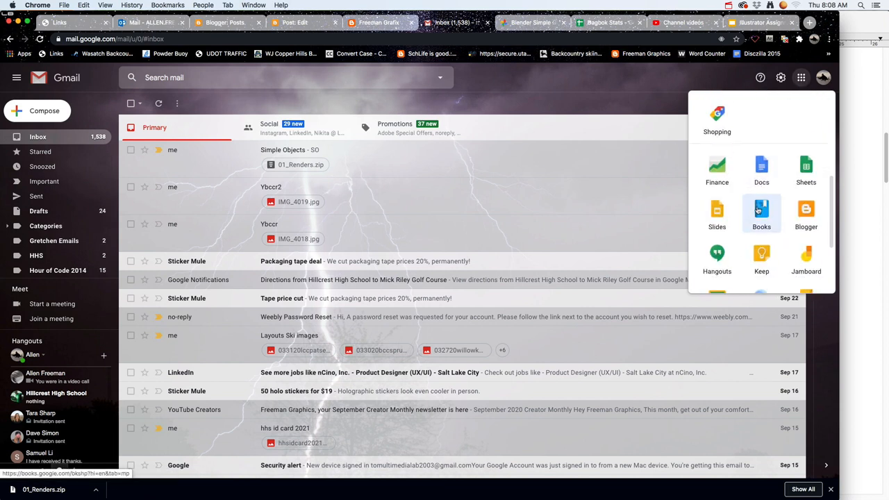
scroll(761, 278, down, 2)
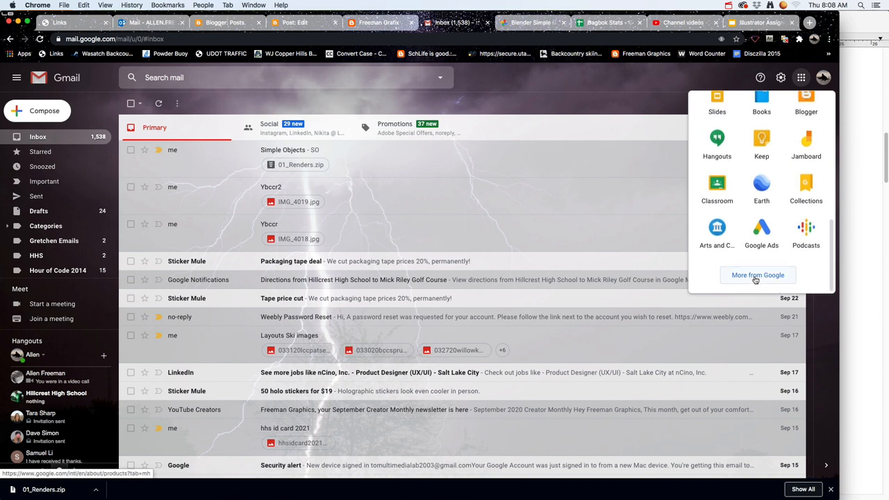
scroll(763, 277, up, 10)
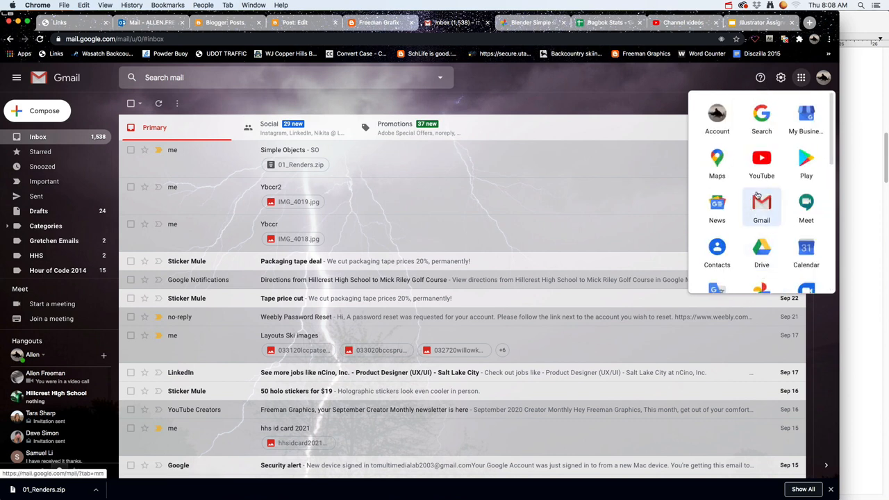
click(762, 253)
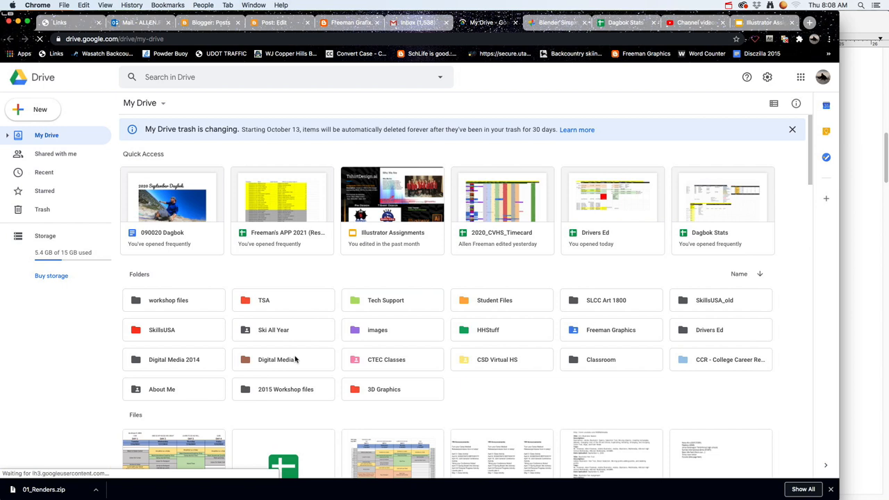
Create a new Google Sites website from My Drive
click(33, 112)
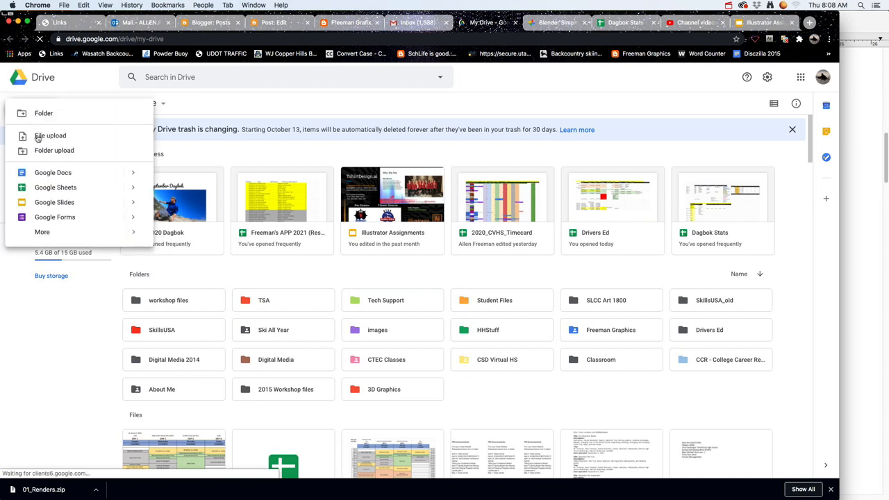
mouse_move(132, 232)
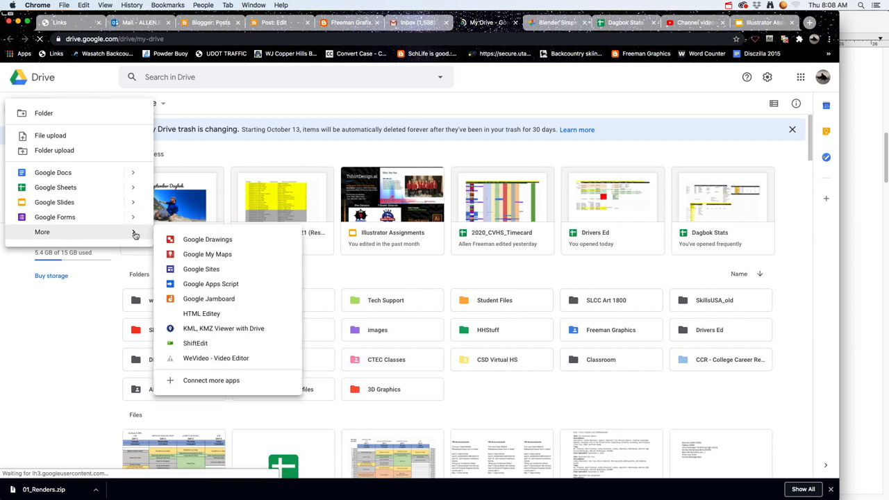
click(191, 271)
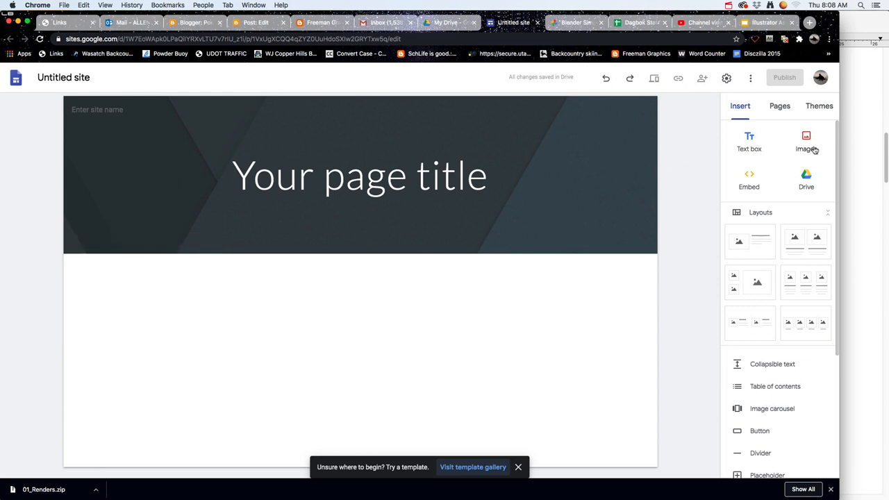
Try the Diplomat theme on the new site and settle on the Level theme
click(819, 108)
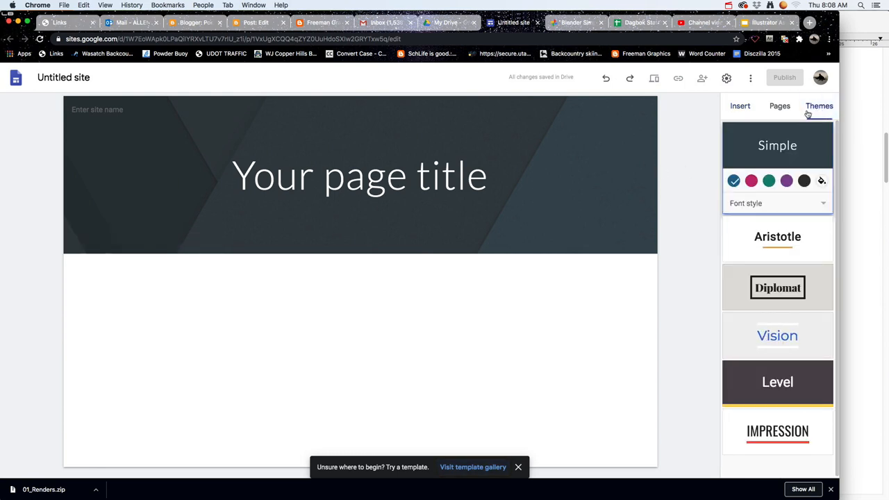
click(779, 292)
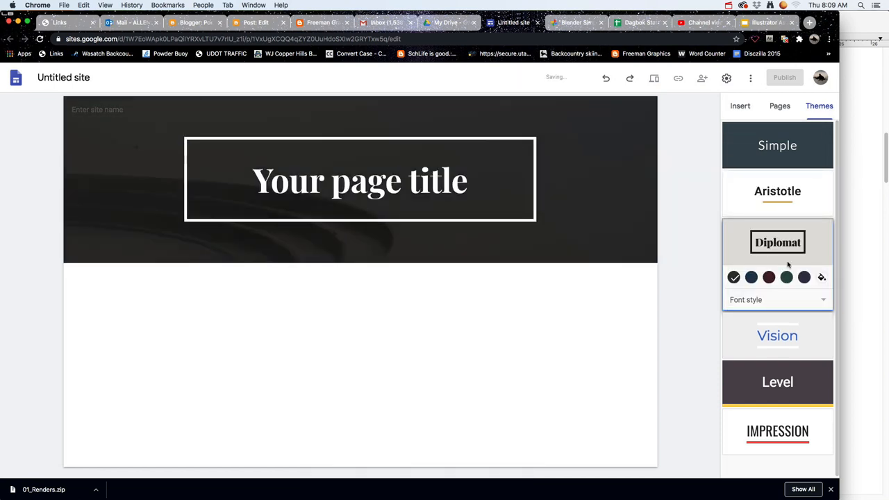
click(776, 367)
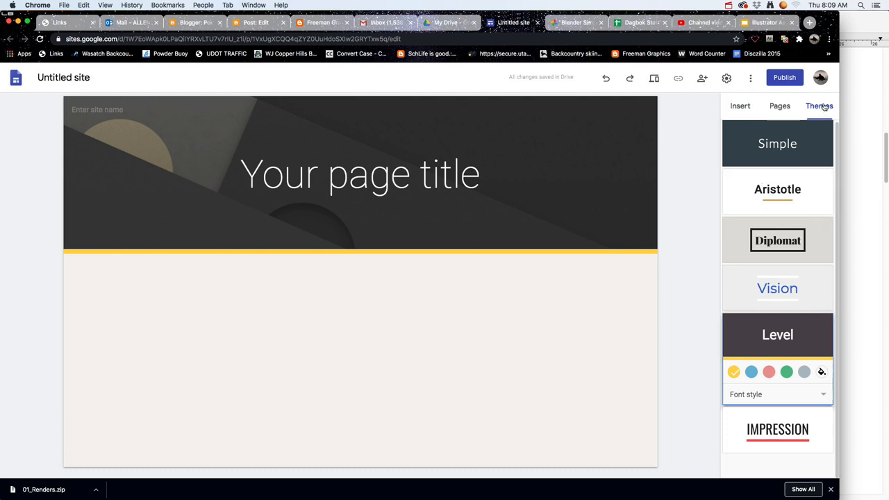
Add a new page named Illustrator to the site
click(781, 108)
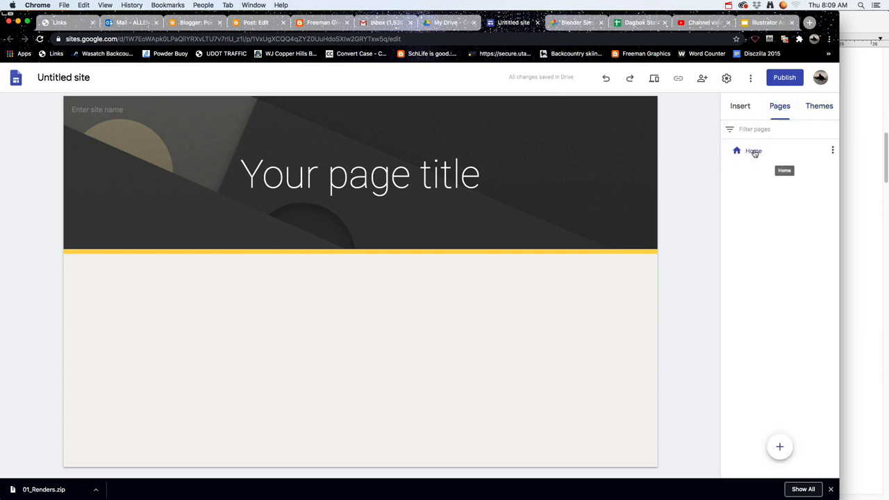
click(781, 446)
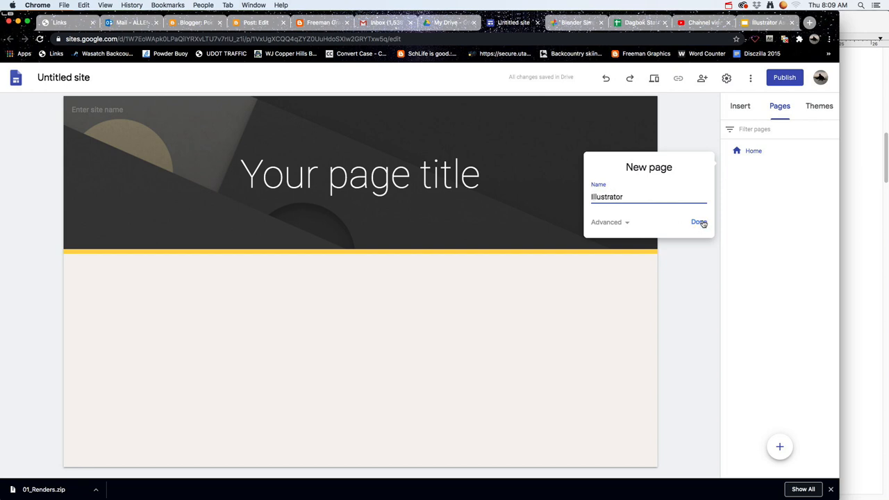
click(699, 222)
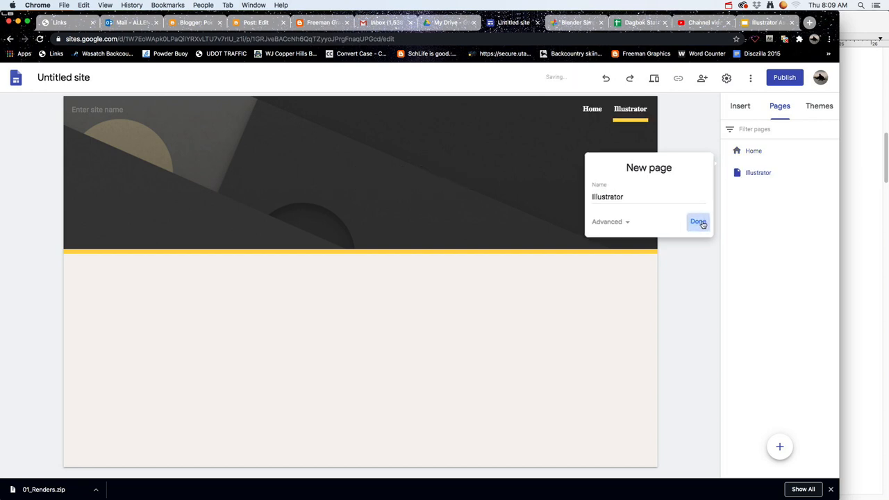
Add two more pages to the site, named Blender Assignments and Blender Simple Objects
click(780, 448)
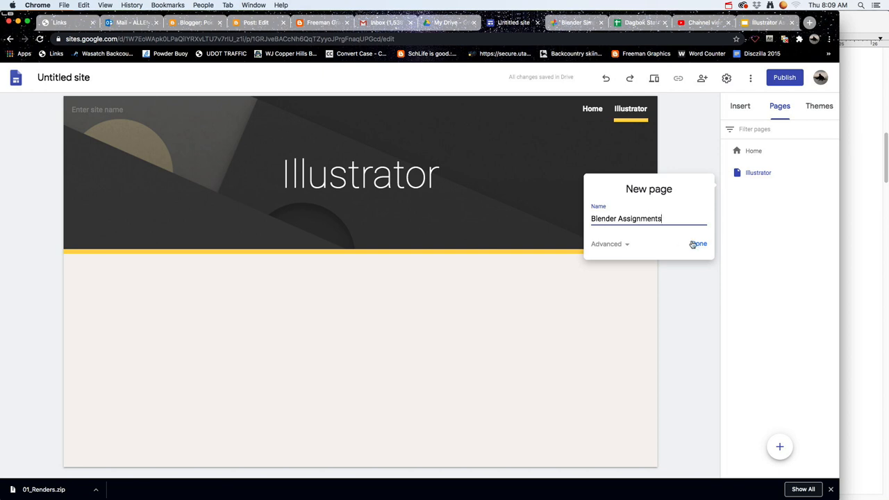
click(697, 244)
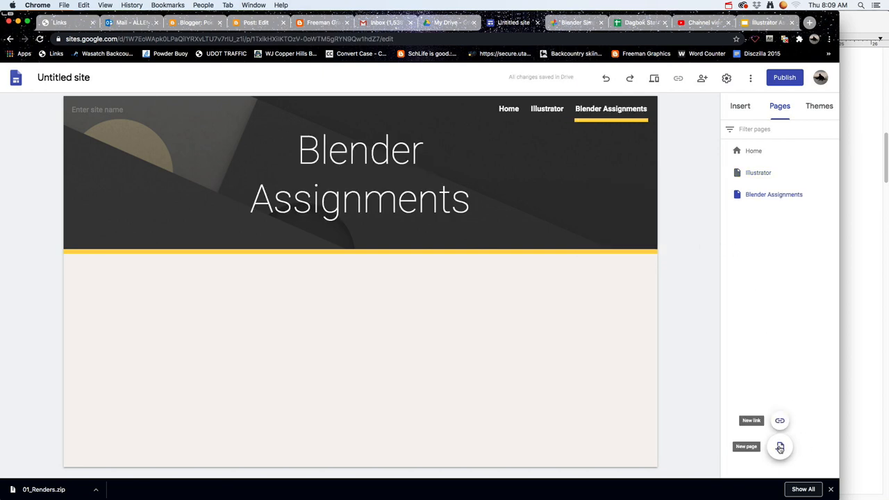
click(779, 448)
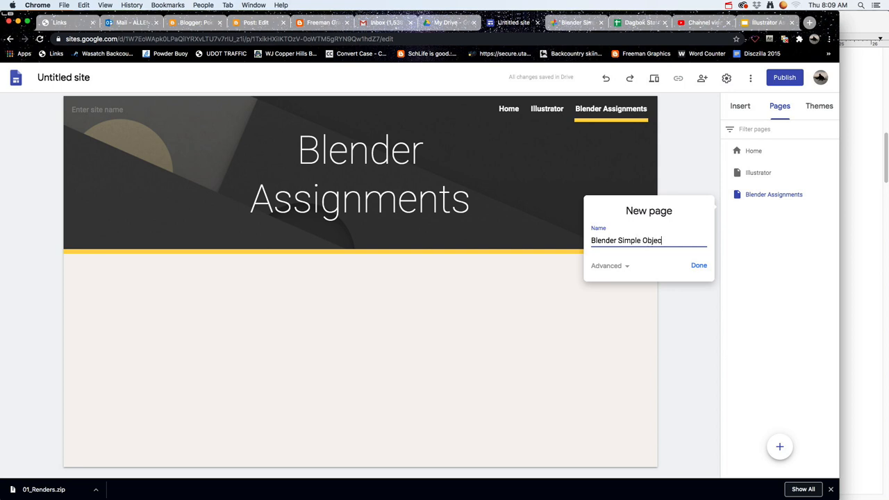
click(698, 265)
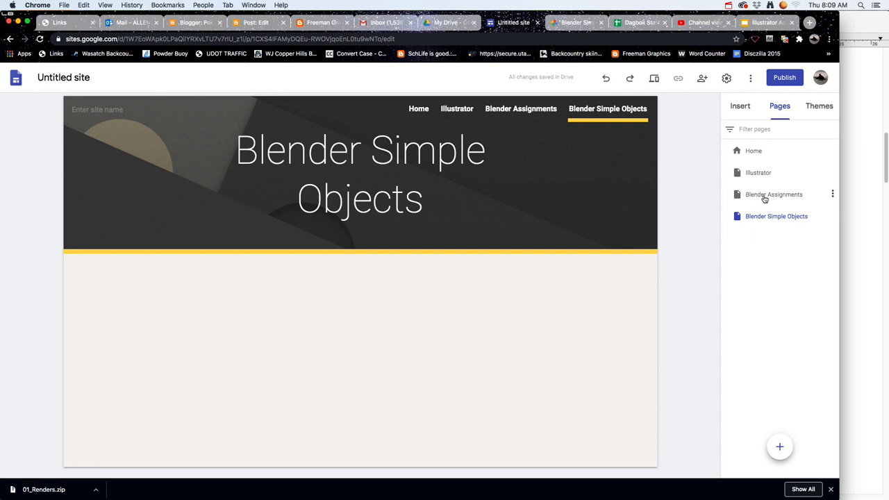
Look through the site's pages and add two rows of the four-image layout with captions to the Blender Simple Objects page
click(764, 197)
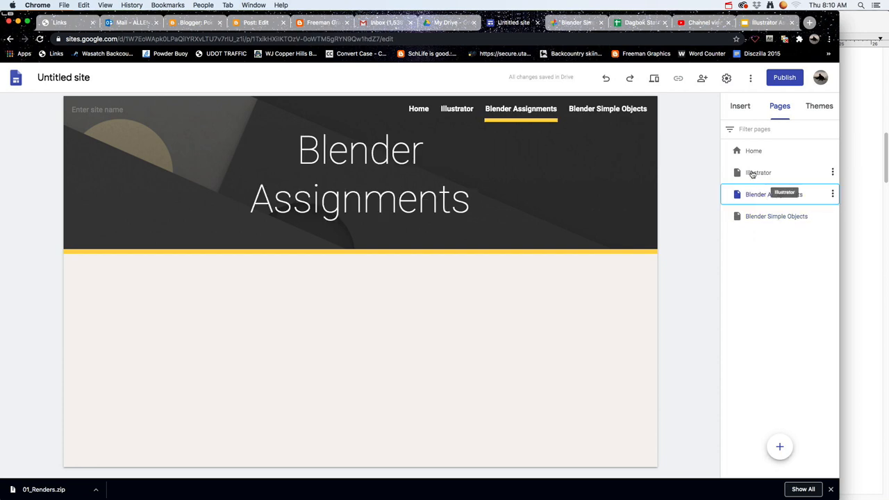
click(752, 174)
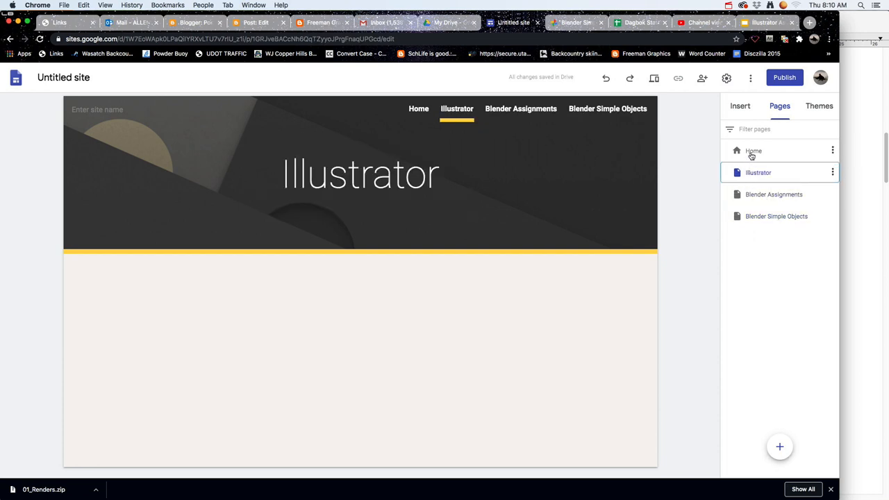
click(752, 155)
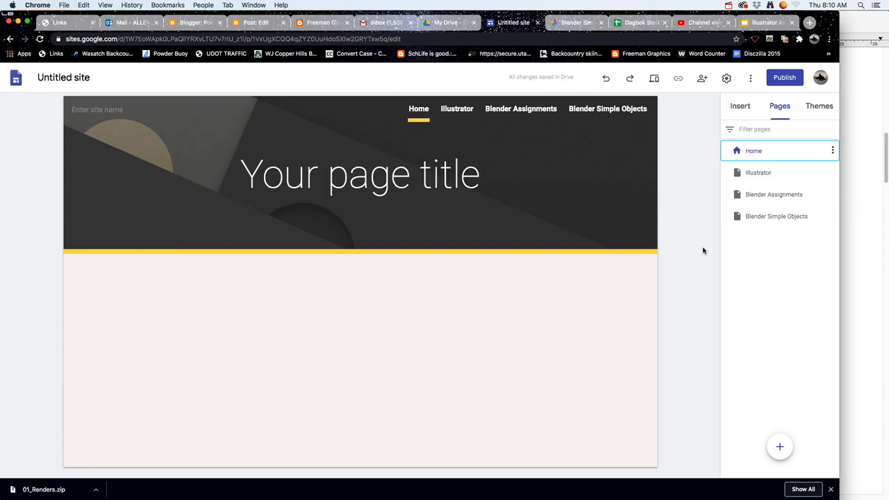
click(760, 221)
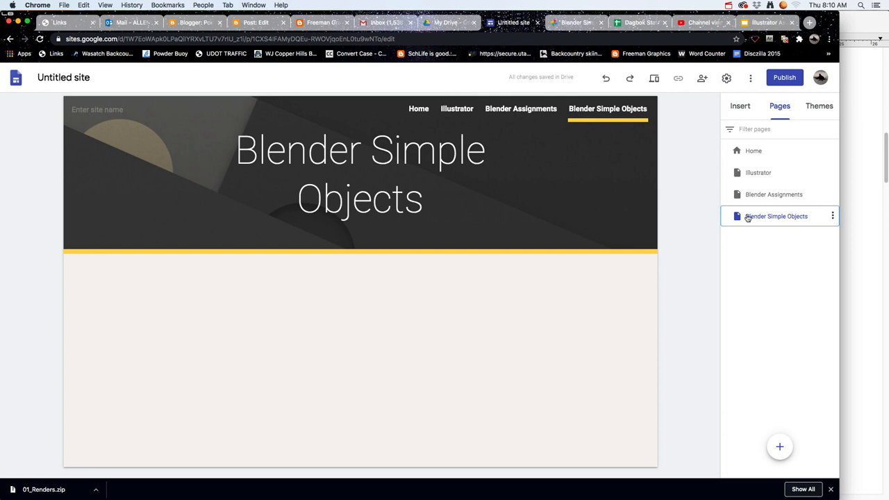
click(740, 108)
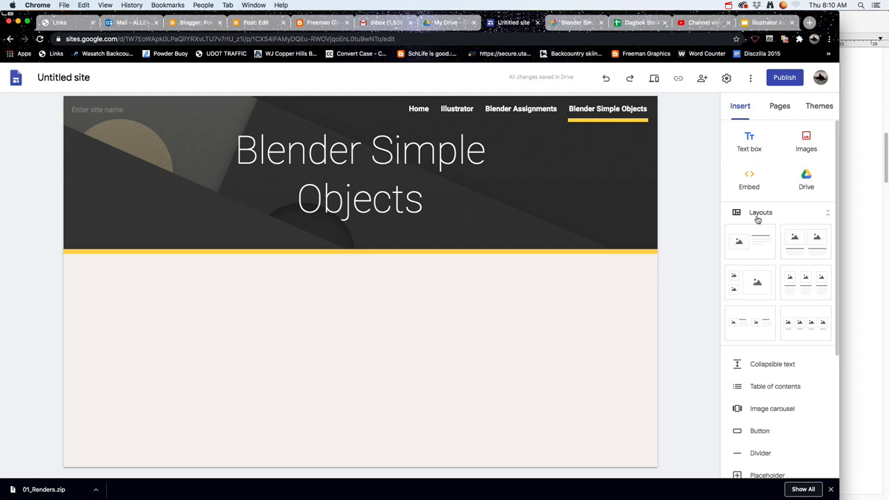
scroll(759, 294, down, 1)
scroll(758, 295, down, 1)
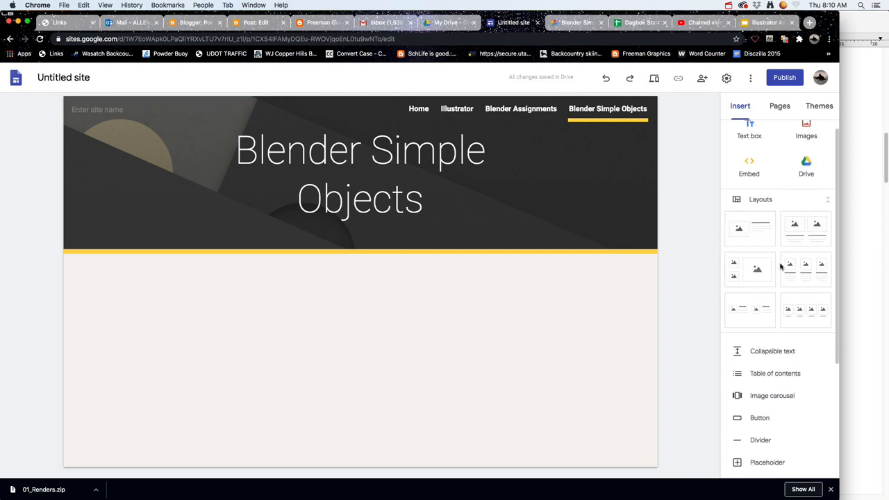
click(803, 314)
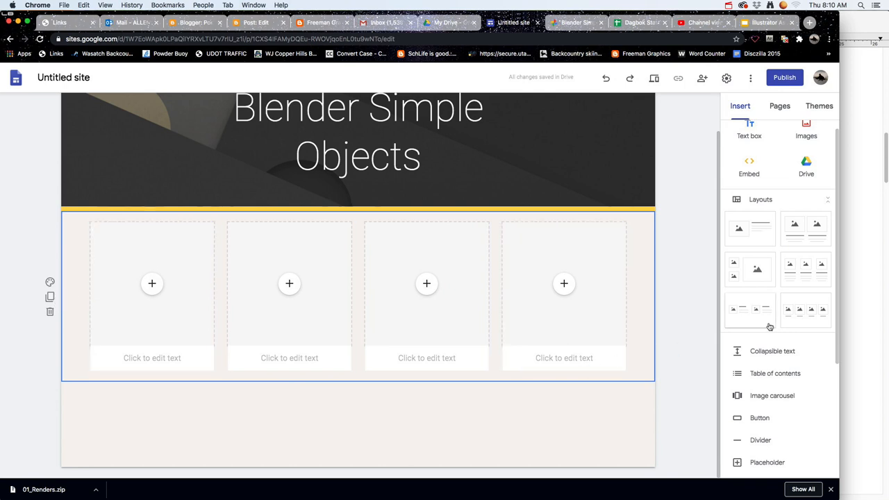
click(793, 315)
scroll(504, 383, up, 5)
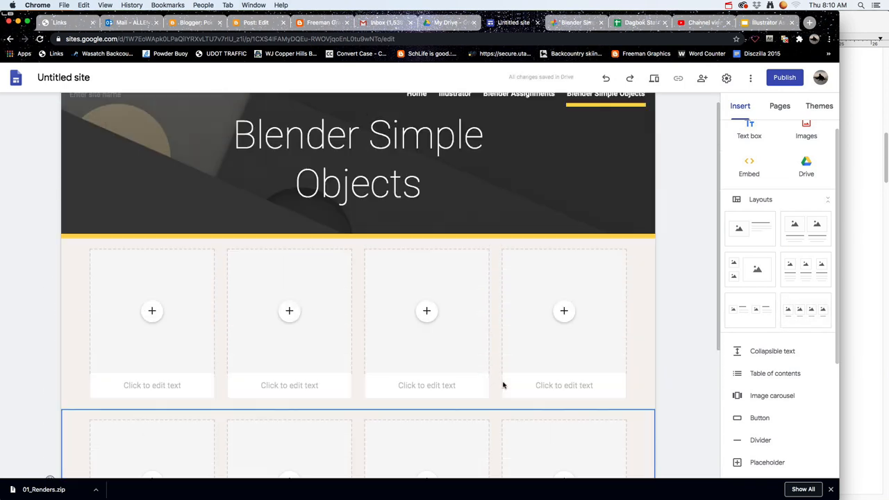
Browse the Drive and Photos image sources and insert the checkerboard table-top render from Photos into the first image placeholder
click(153, 313)
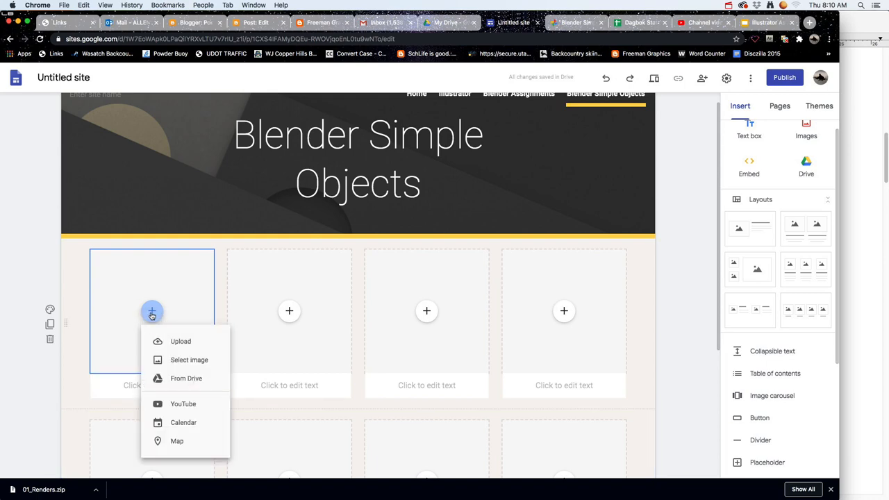
click(184, 362)
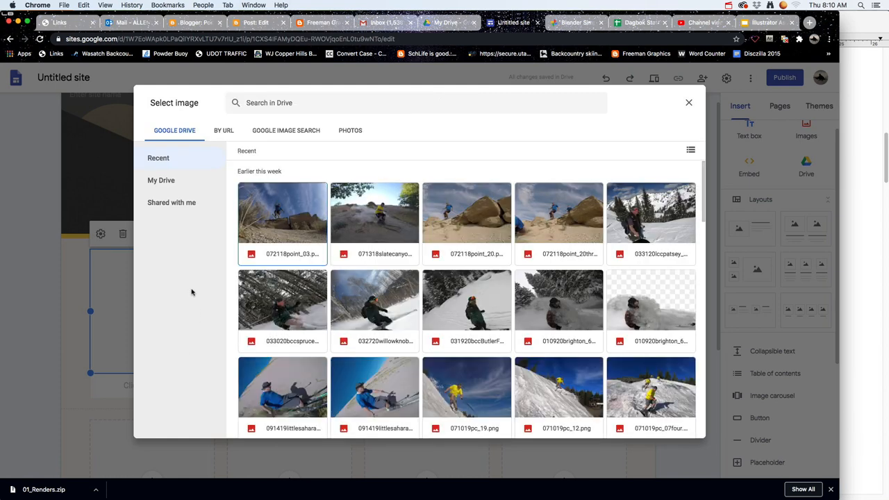
click(351, 131)
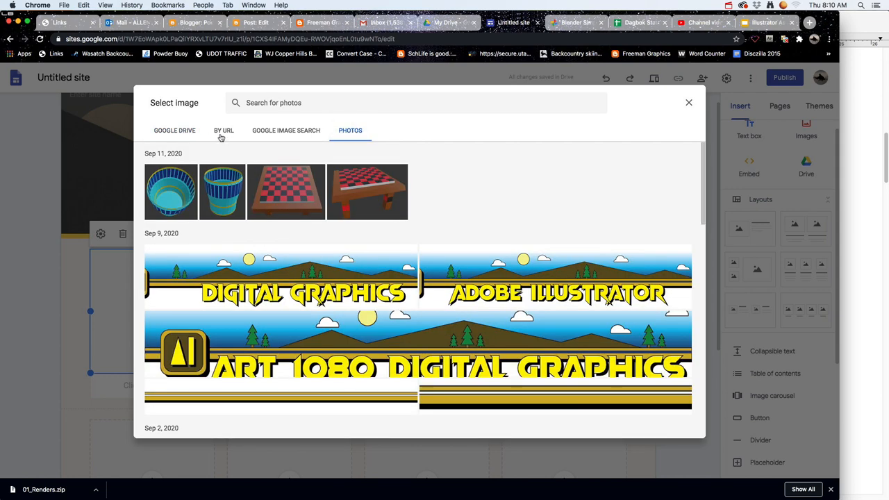
click(176, 132)
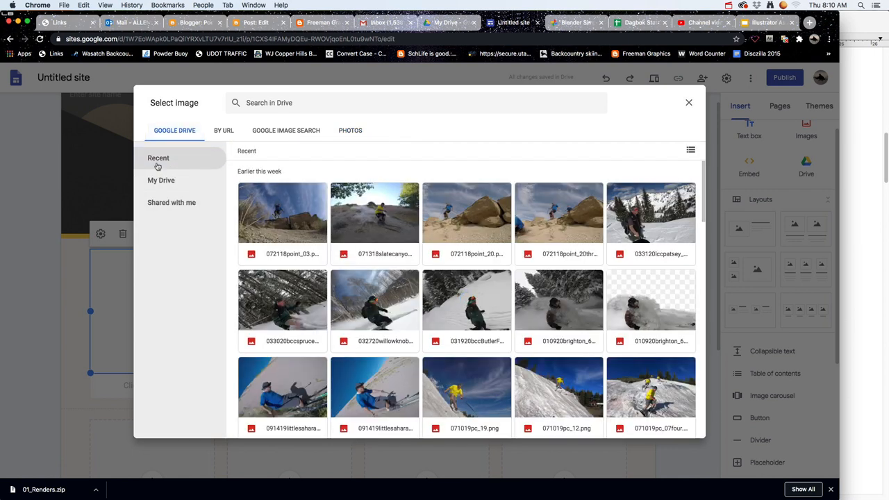
click(164, 183)
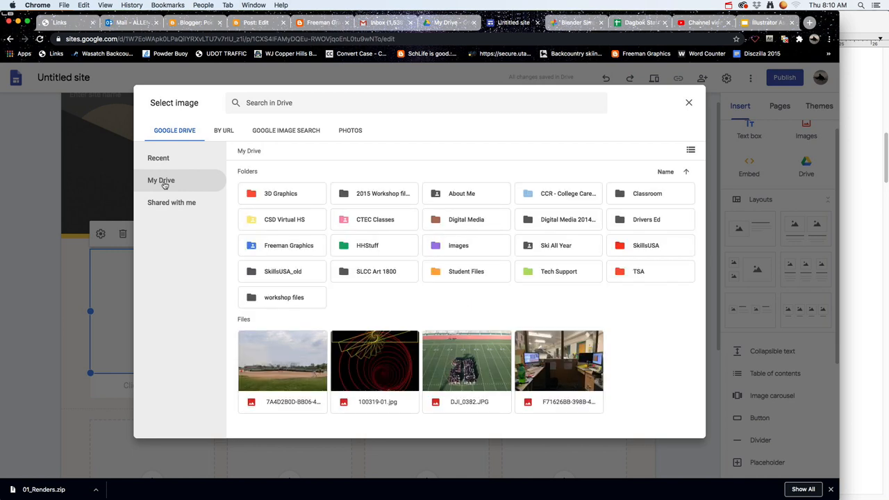
click(164, 158)
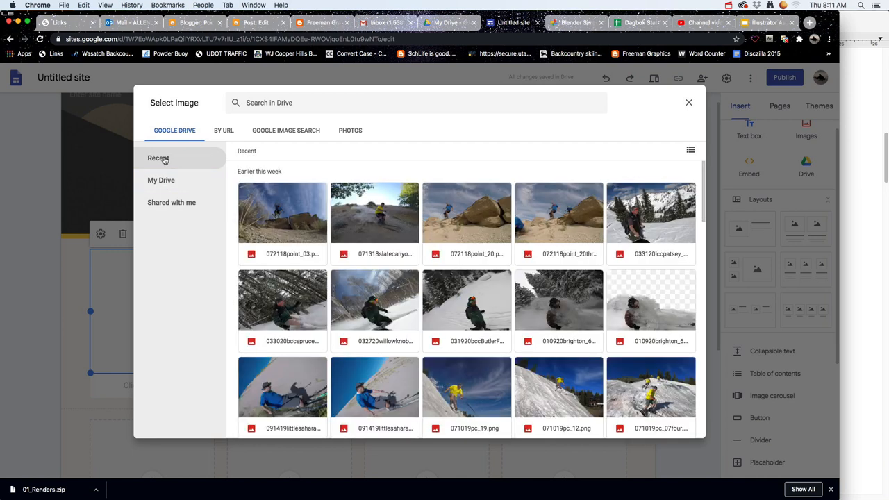
click(170, 203)
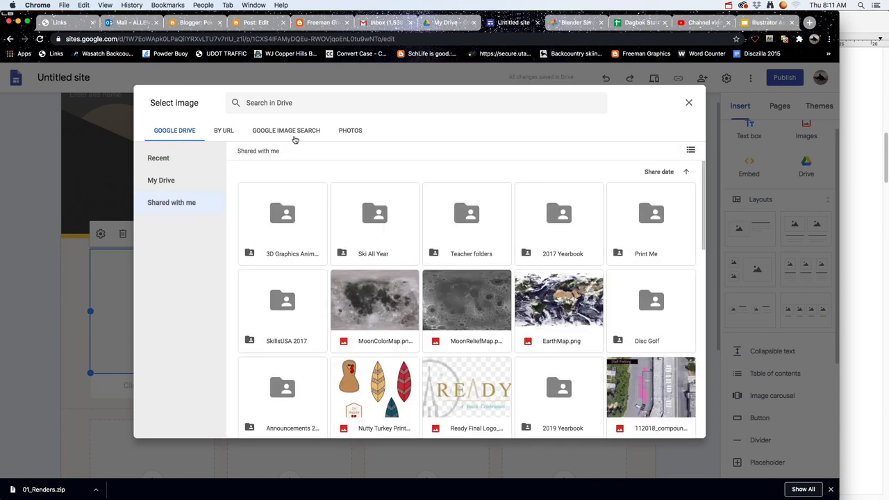
click(347, 134)
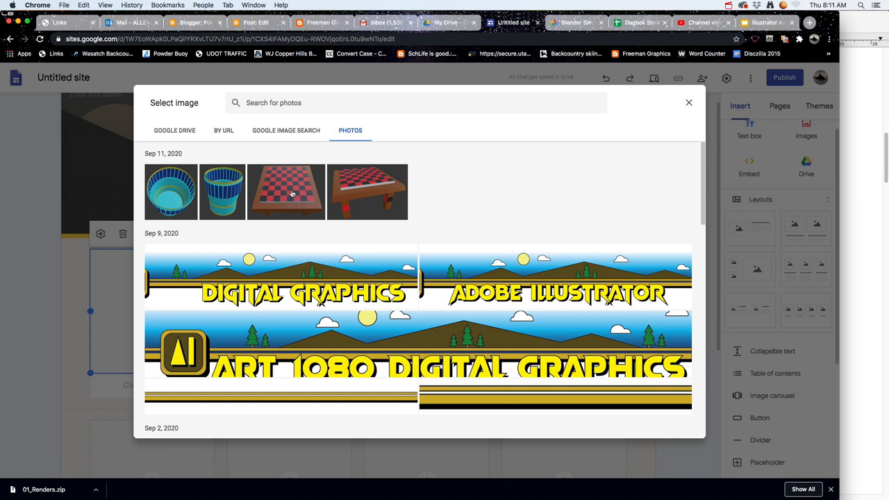
click(285, 194)
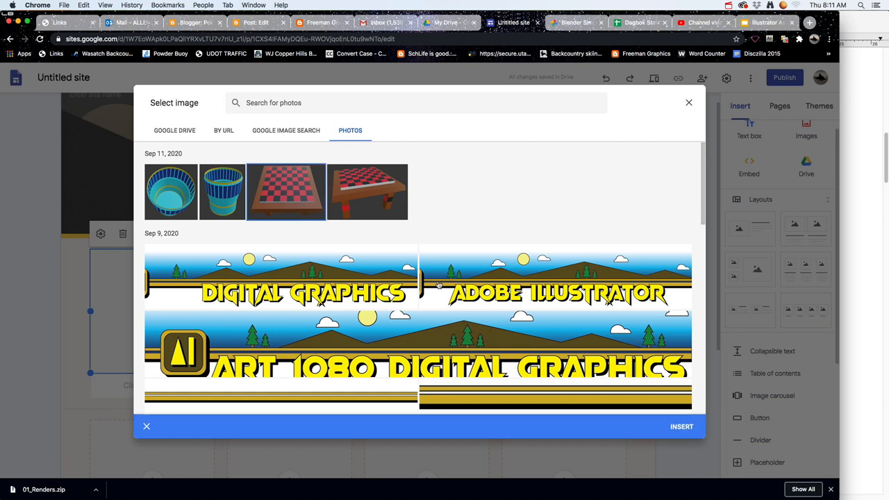
click(681, 426)
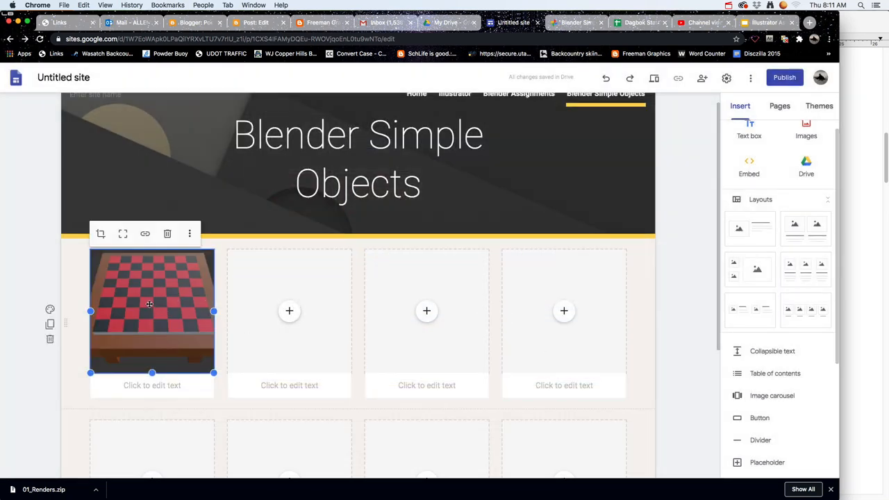
Adjust the position of the checkerboard table-top image inside its crop frame
double_click(150, 307)
drag(160, 311, 155, 313)
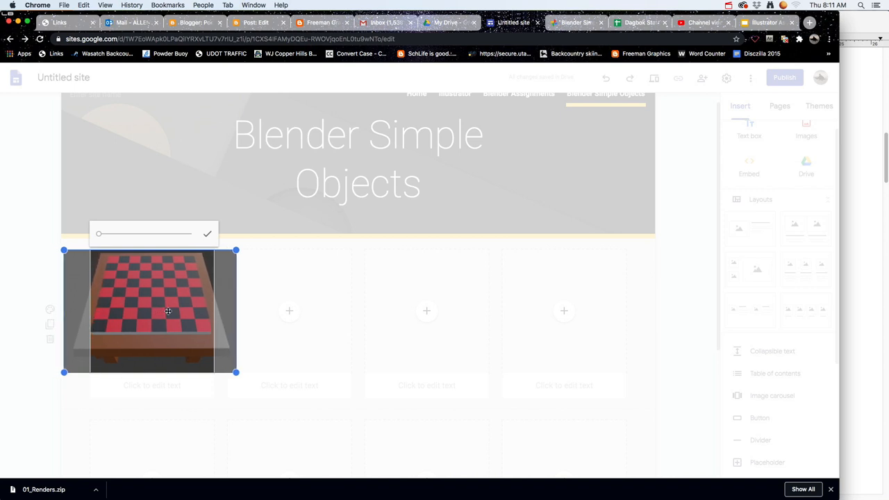
click(263, 311)
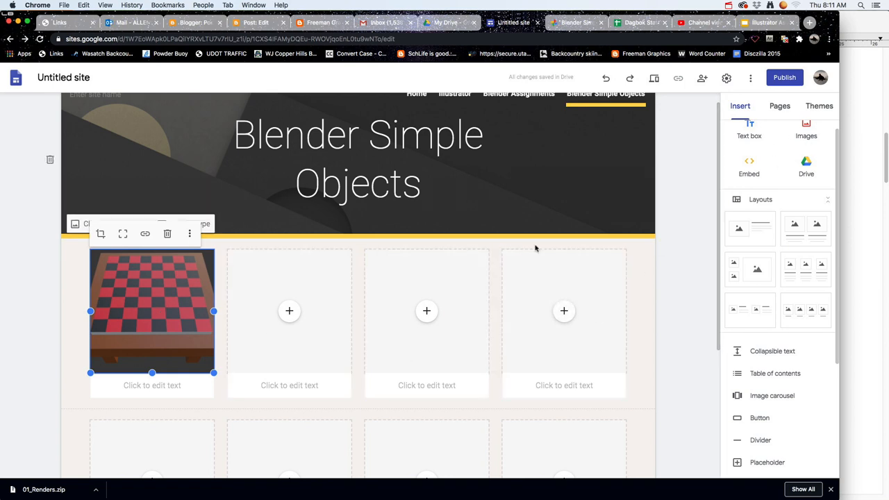
Insert the angled checkerboard table render with visible legs from Photos into the second image placeholder
click(289, 311)
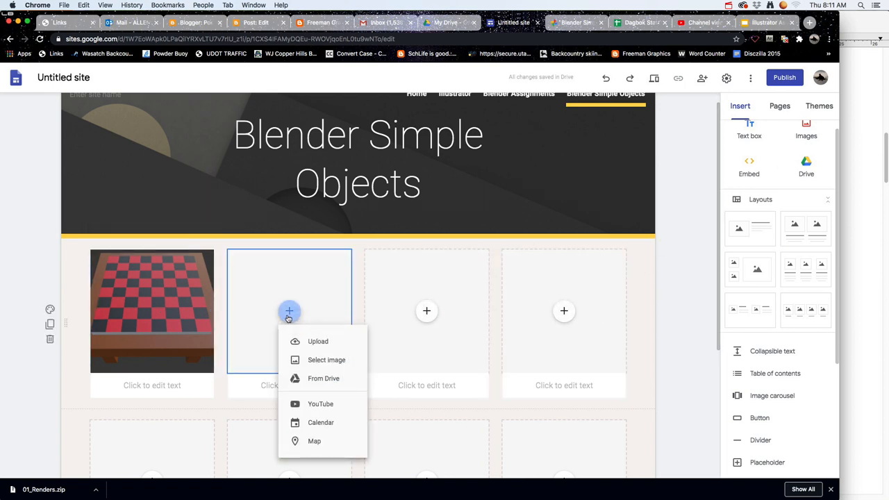
click(314, 360)
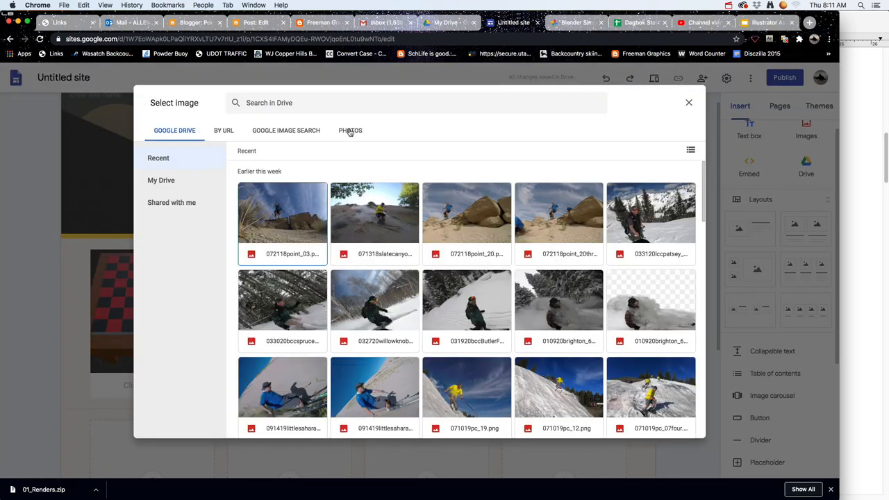
click(350, 130)
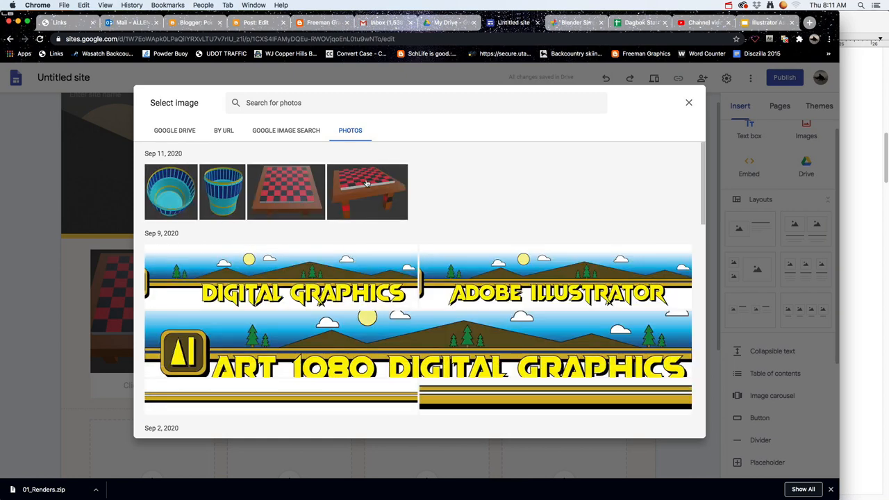
click(366, 192)
click(679, 426)
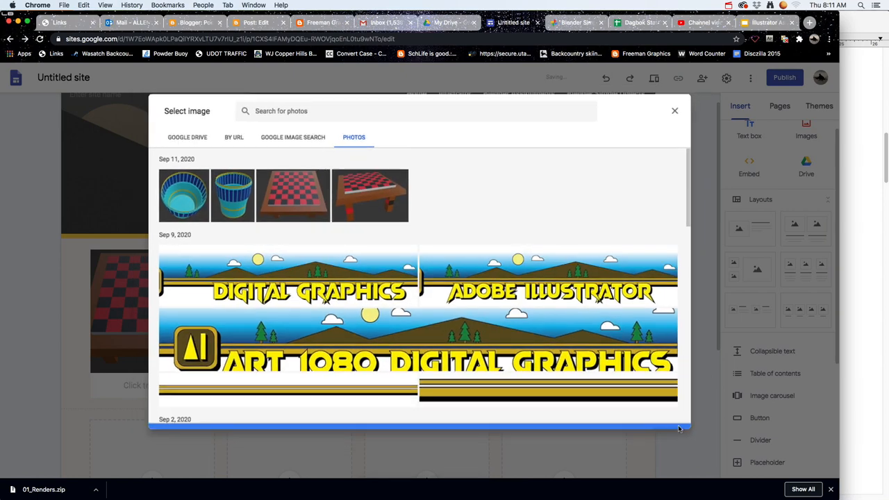
Insert the side view of the blue bucket from Photos into the third image placeholder
click(425, 313)
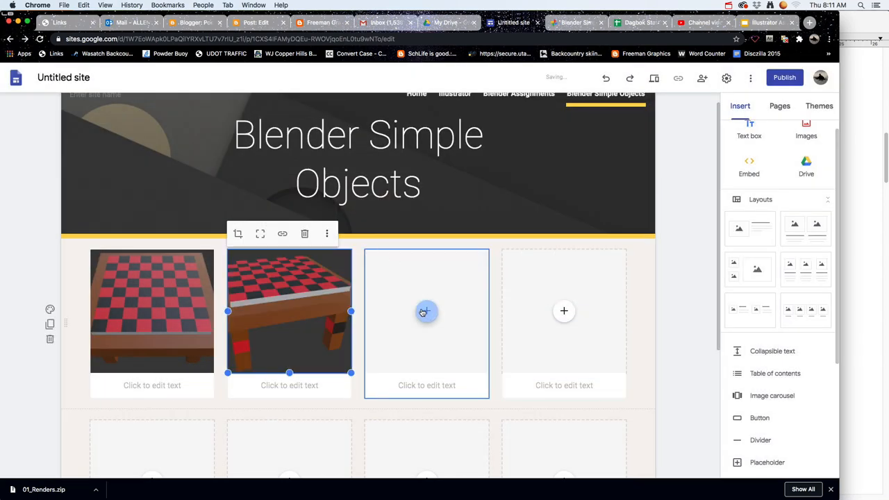
click(446, 358)
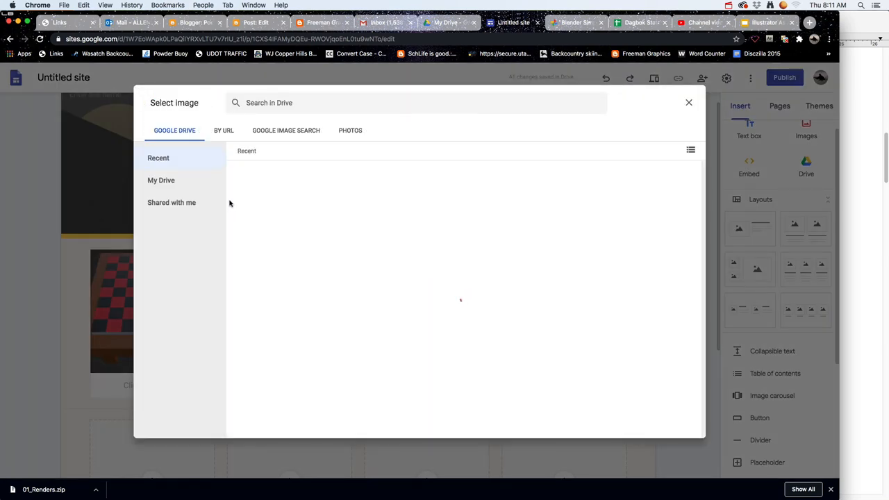
click(345, 132)
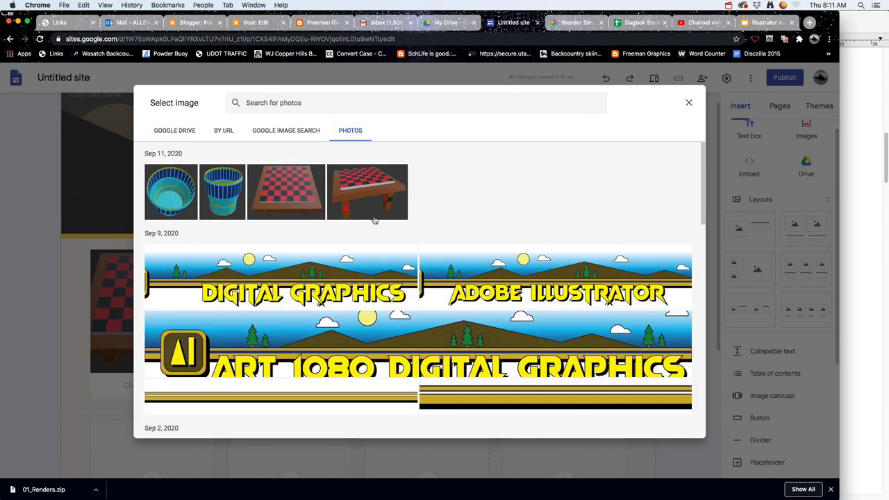
click(224, 198)
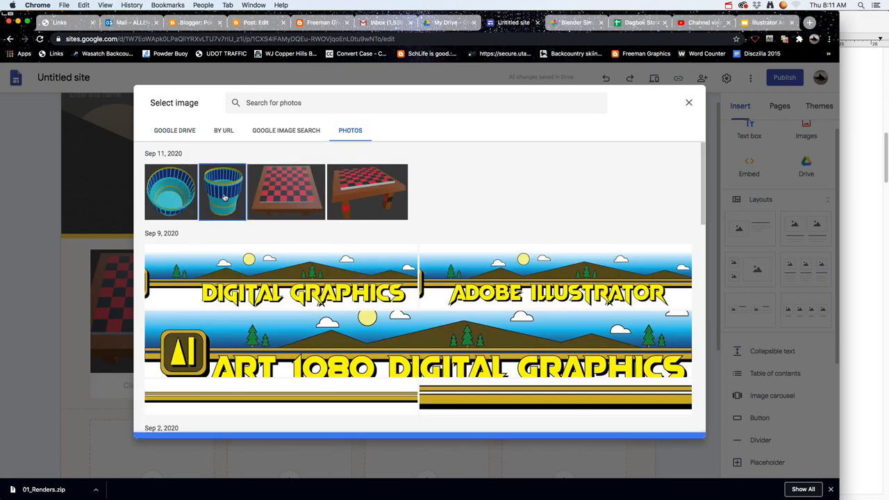
click(681, 428)
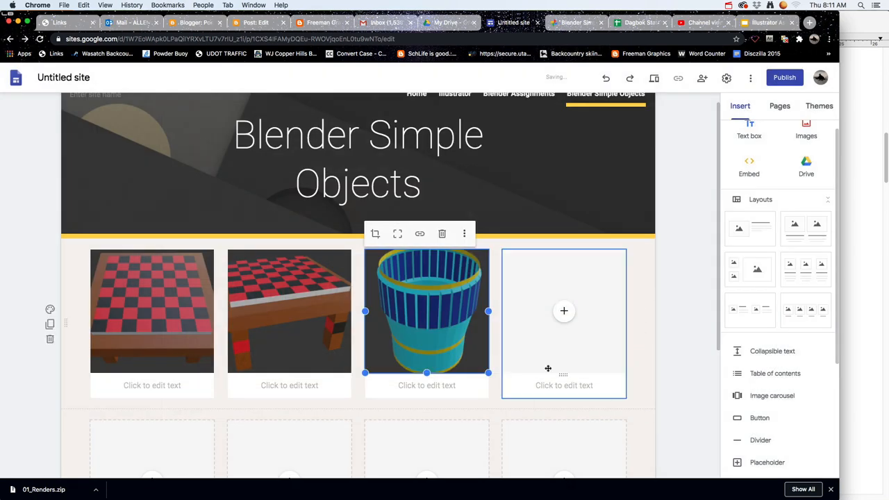
Insert the view looking down into the blue bucket from Photos into the fourth image placeholder
click(563, 314)
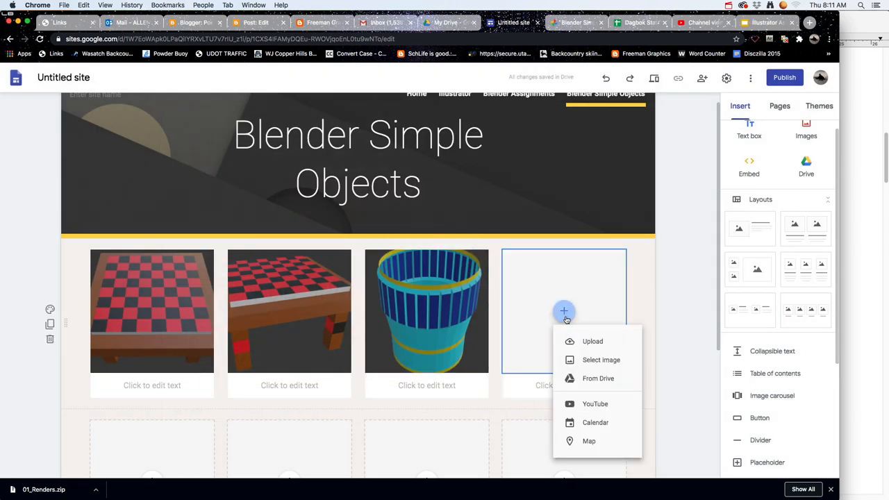
click(587, 363)
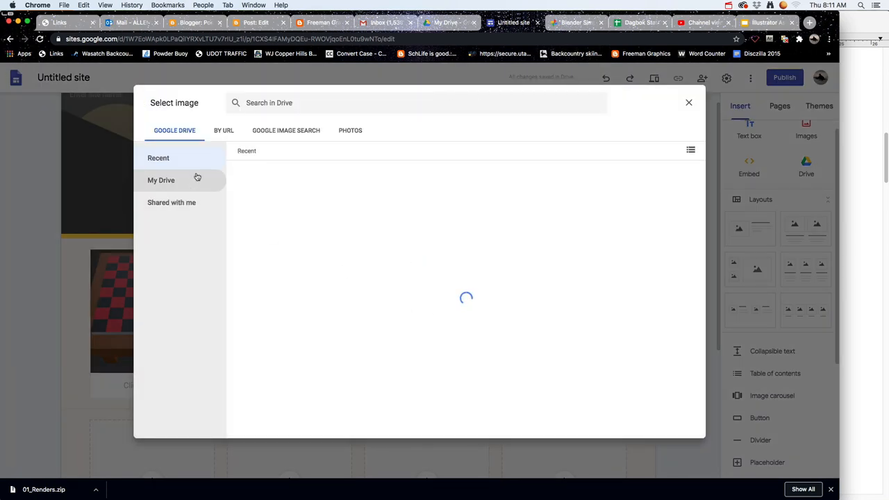
click(349, 132)
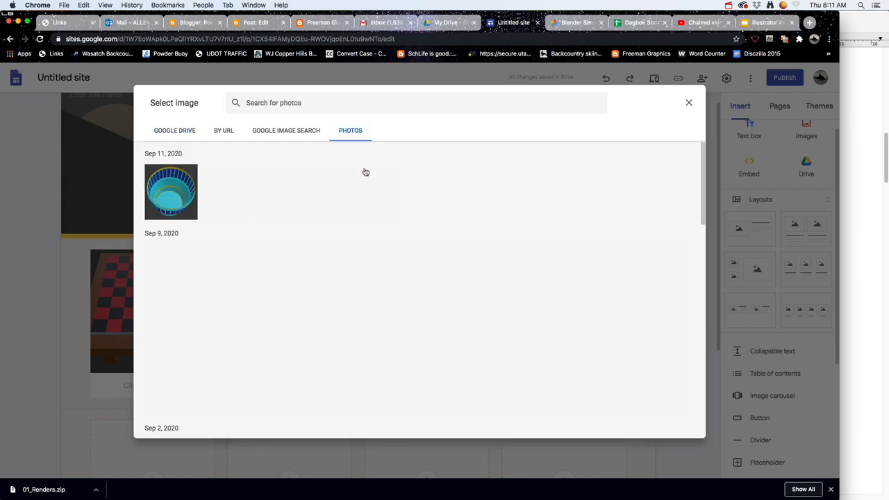
click(170, 195)
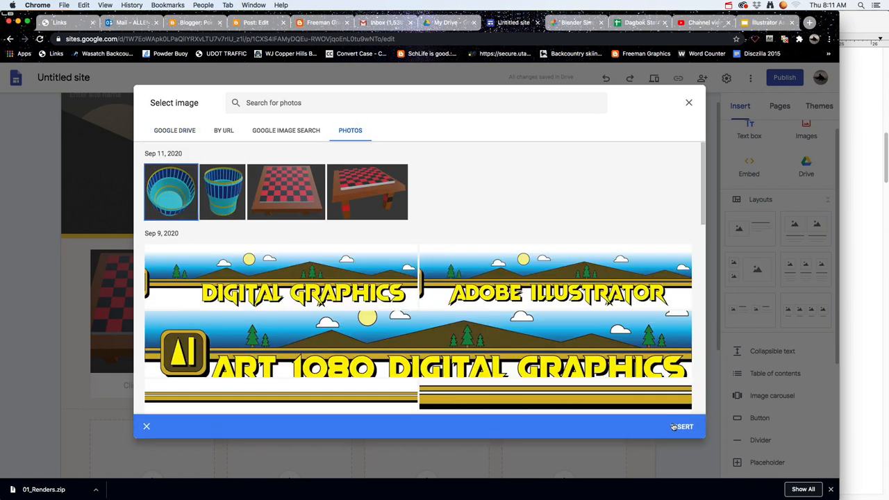
click(680, 428)
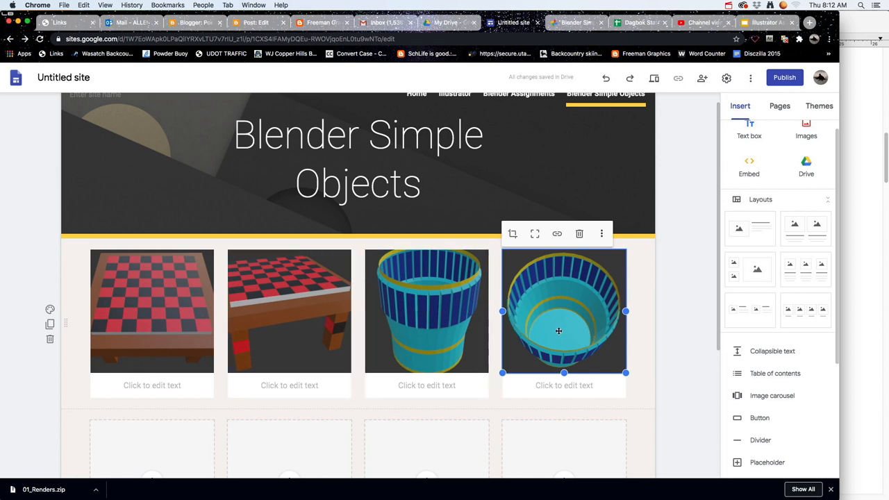
Rename the untitled site as Freeman Graphics
scroll(636, 357, down, 1)
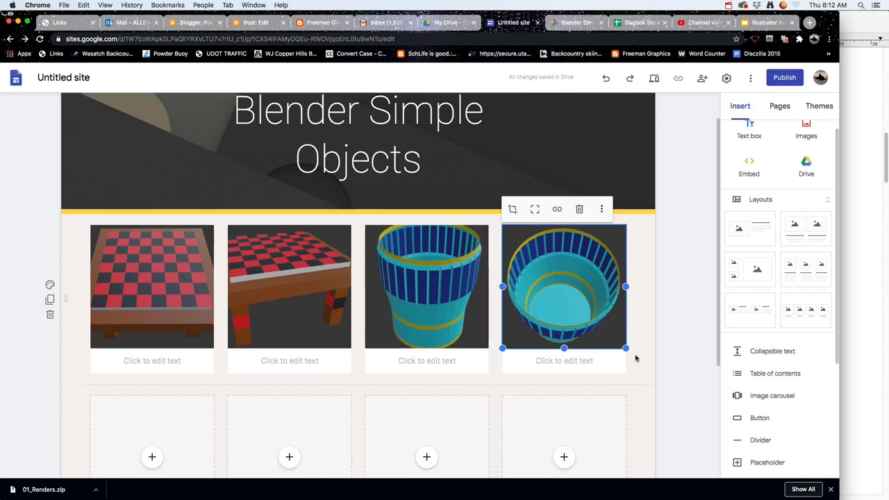
scroll(635, 357, up, 2)
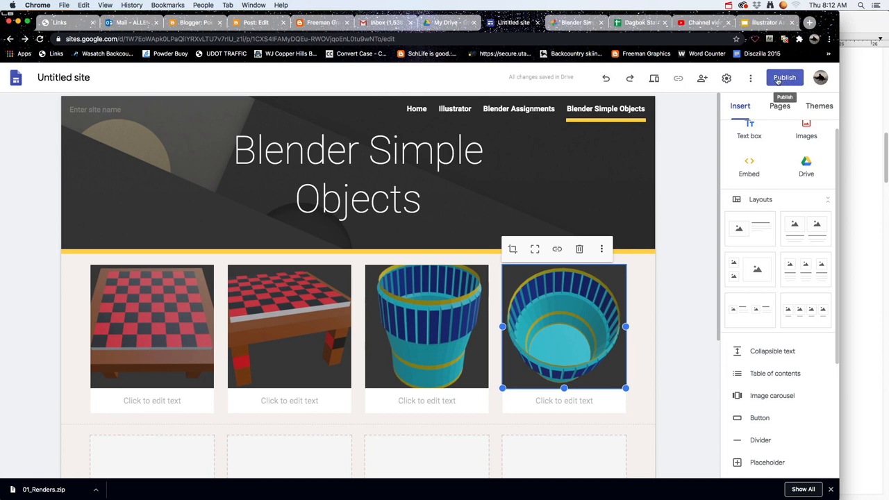
click(79, 77)
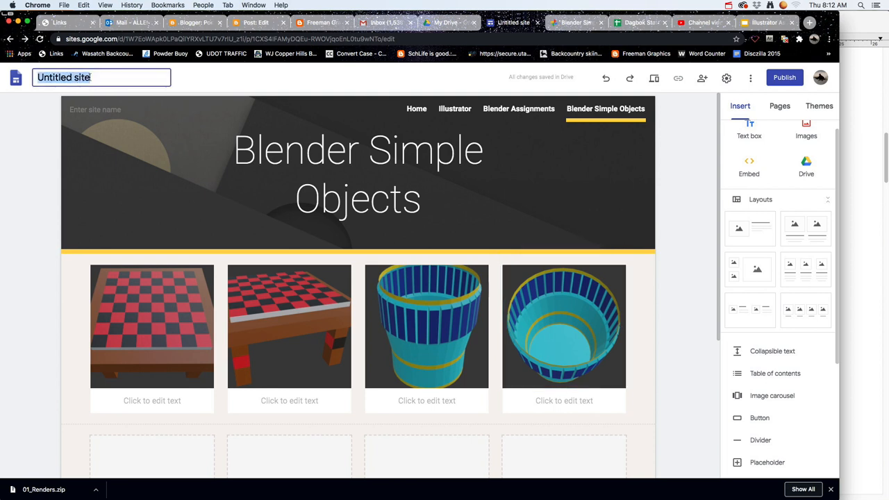
text(Freeman)
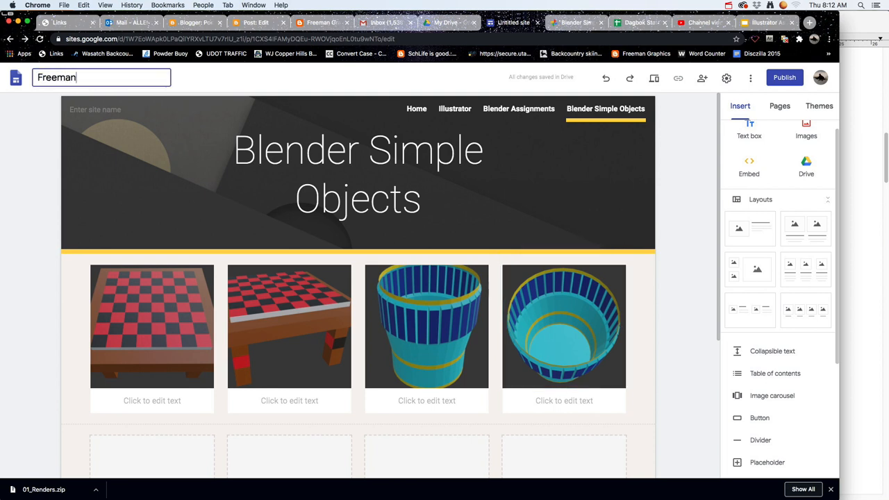
text( Graphics)
key(Return)
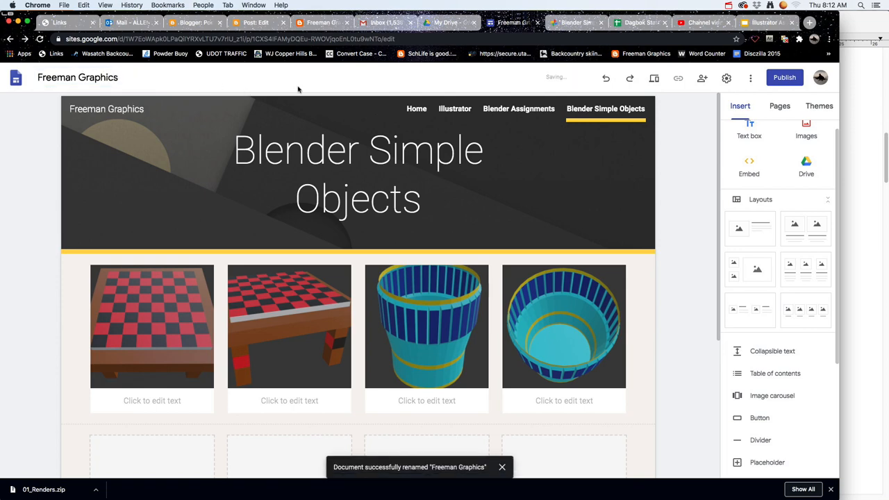
Publish the site to the web with freeman-graphics as its web address
click(784, 78)
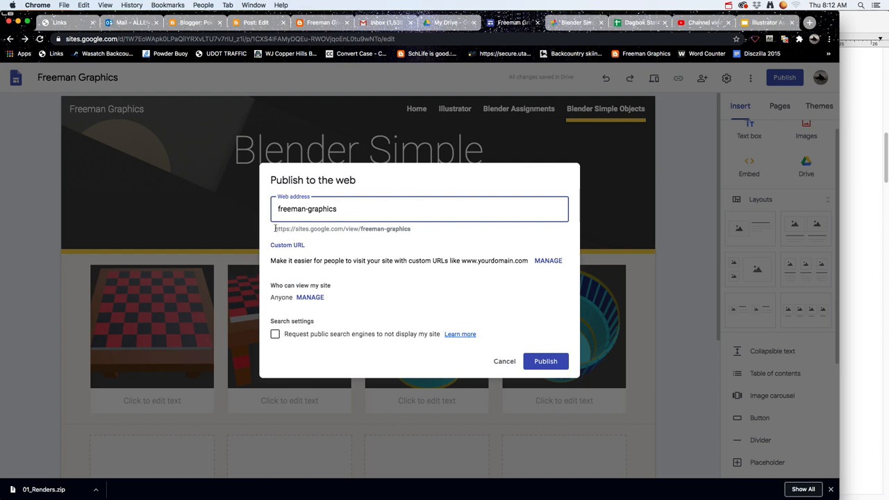
drag(275, 229, 411, 228)
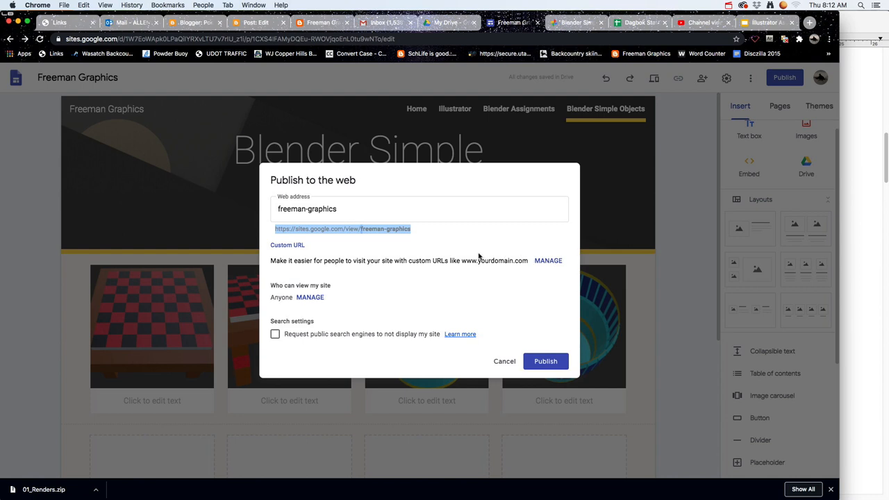
click(427, 238)
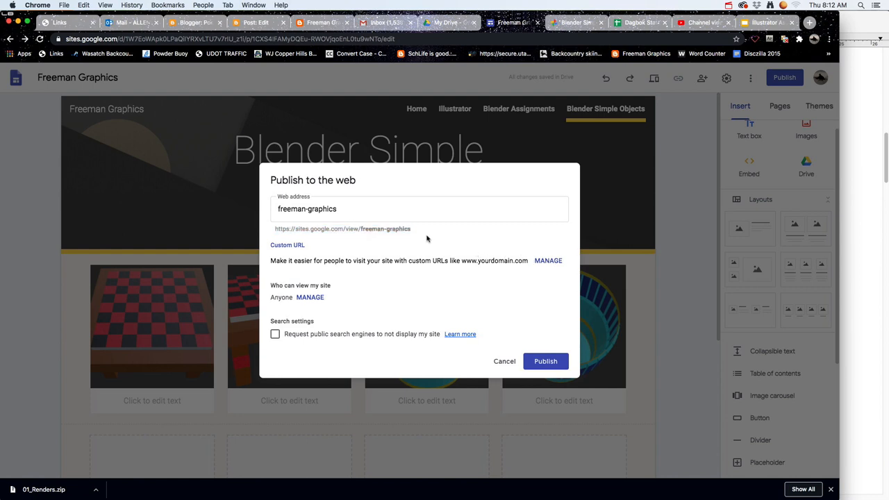
click(307, 209)
key(BackSpace)
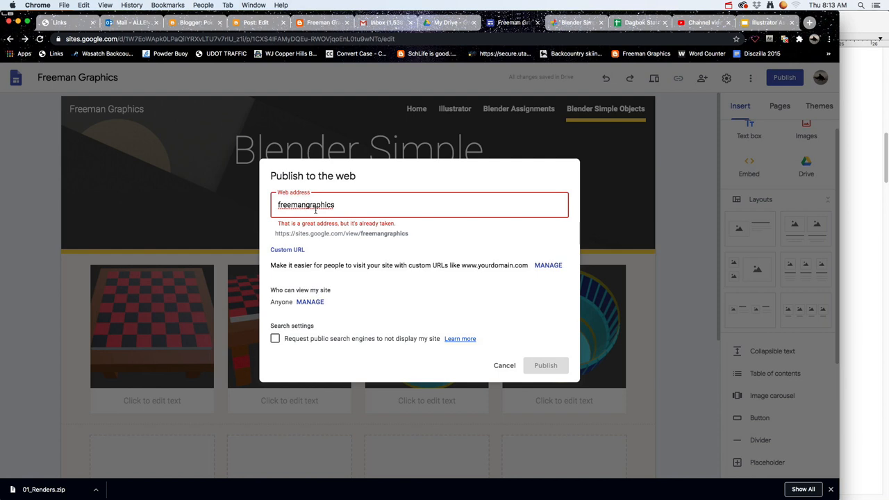
text(-)
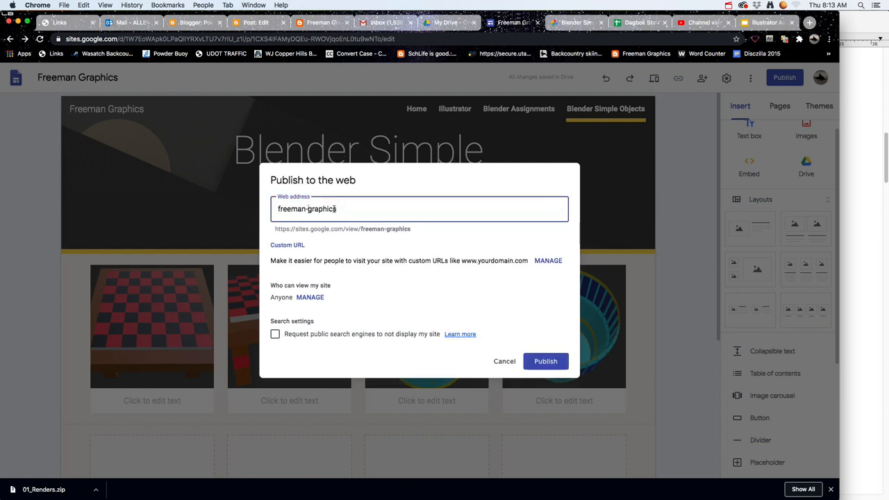
click(546, 362)
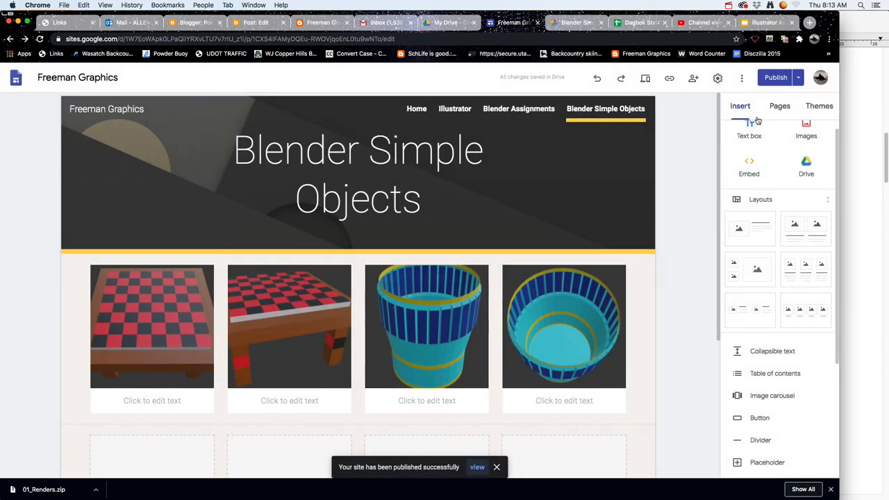
View the published site and look through its Blender Assignments, Illustrator and Blender Simple Objects pages
click(800, 80)
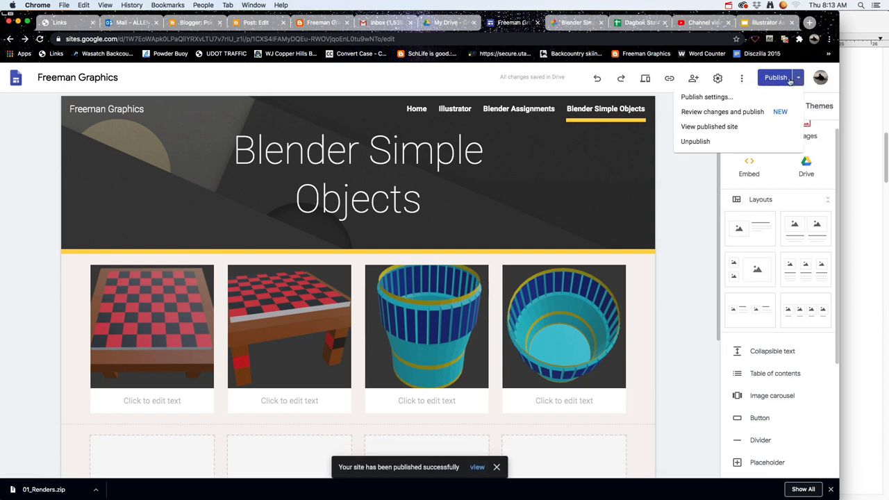
click(699, 128)
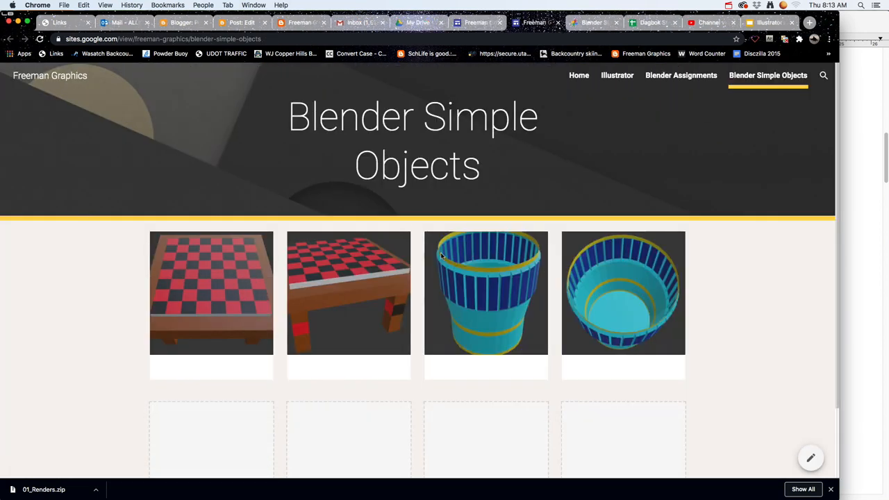
scroll(350, 198, down, 2)
scroll(487, 139, up, 2)
click(666, 78)
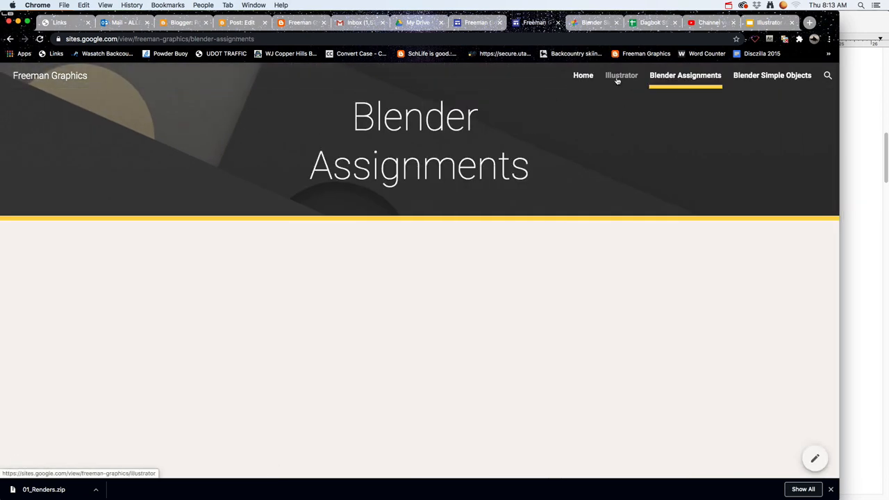
click(615, 78)
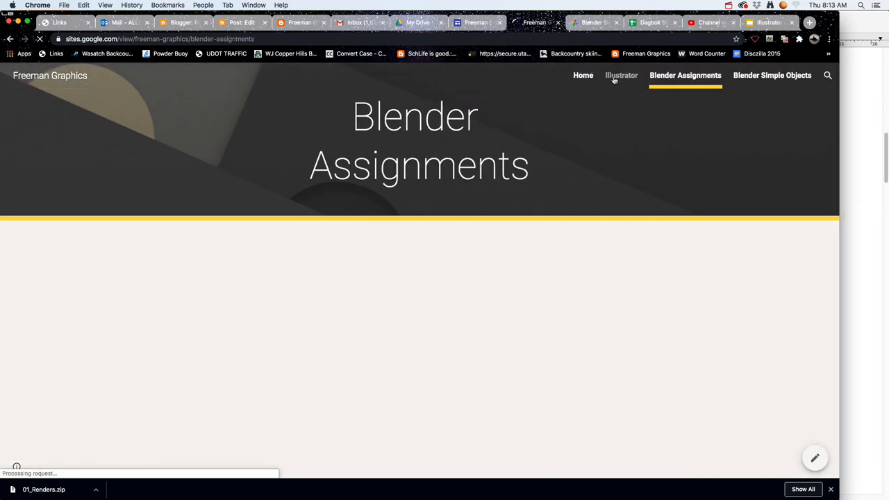
click(761, 77)
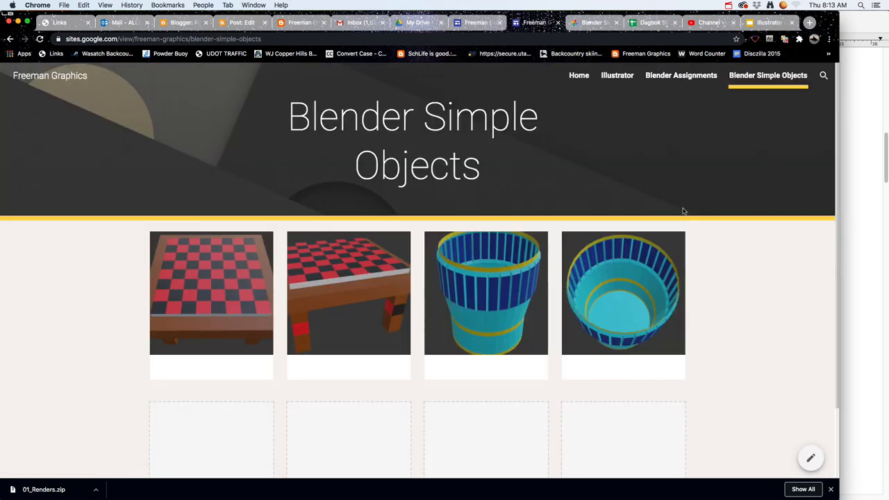